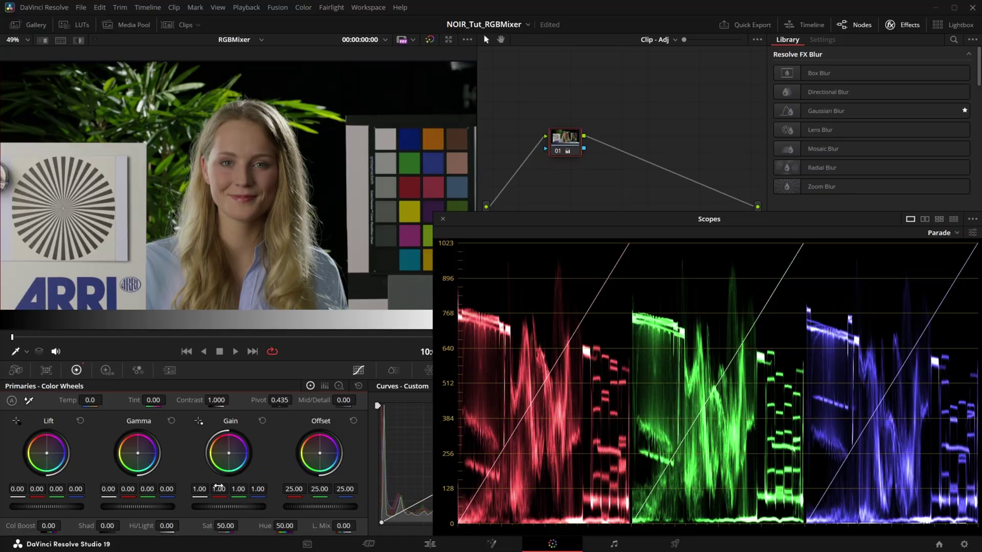
Step: Try shifting the red gain and blue gamma in the primary color wheels
left_click_drag(218, 491, 242, 491)
mouse_move(167, 490)
left_mouse_down()
mouse_move(95, 492)
mouse_move(184, 495)
left_mouse_up()
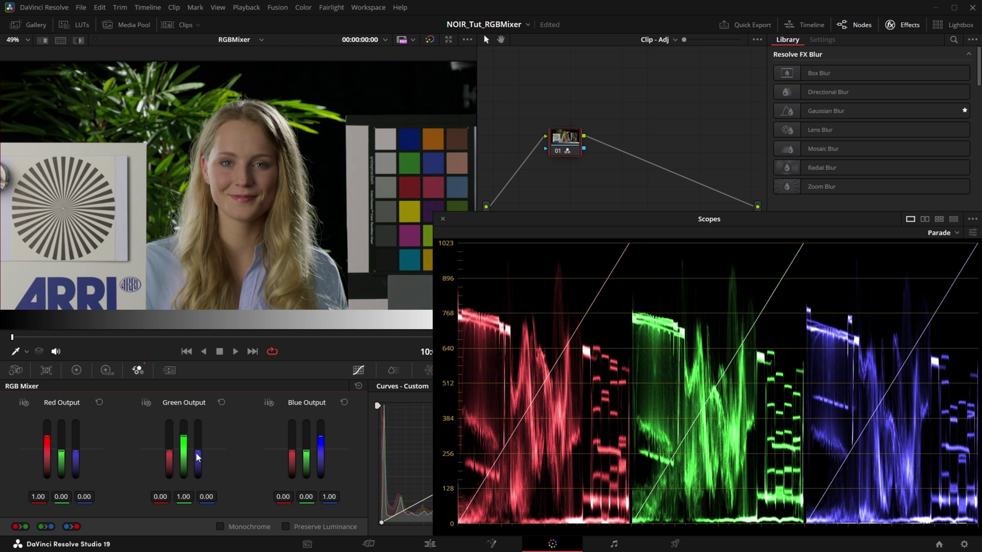
Step: Mix the Green Output to 0.58 green and 0.39 blue, the Blue Output to -0.30 red and 0.33 green, and toggle Preserve Luminance
mouse_move(198, 452)
left_mouse_down()
mouse_move(183, 438)
mouse_move(187, 447)
left_mouse_up()
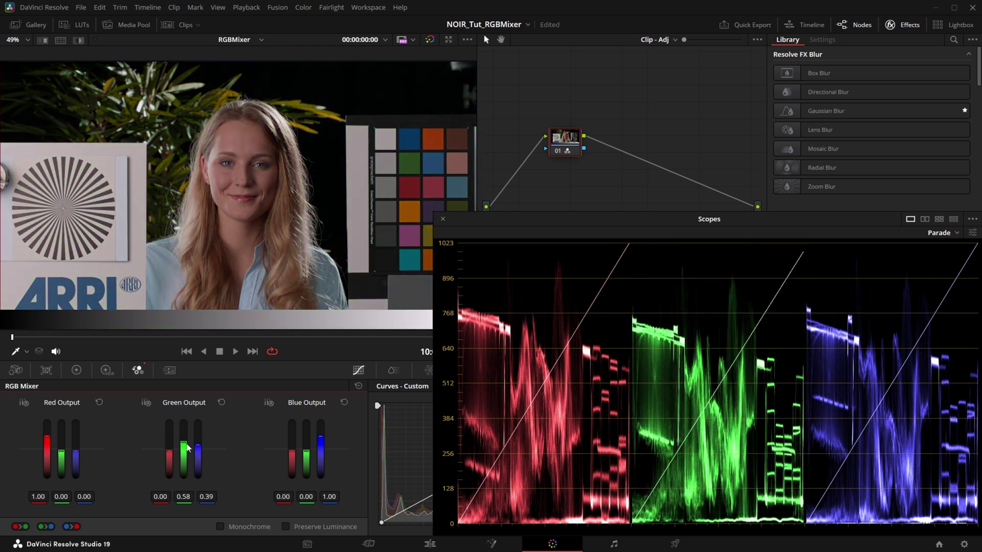
mouse_move(303, 456)
left_mouse_down()
mouse_move(300, 446)
mouse_move(292, 455)
left_mouse_up()
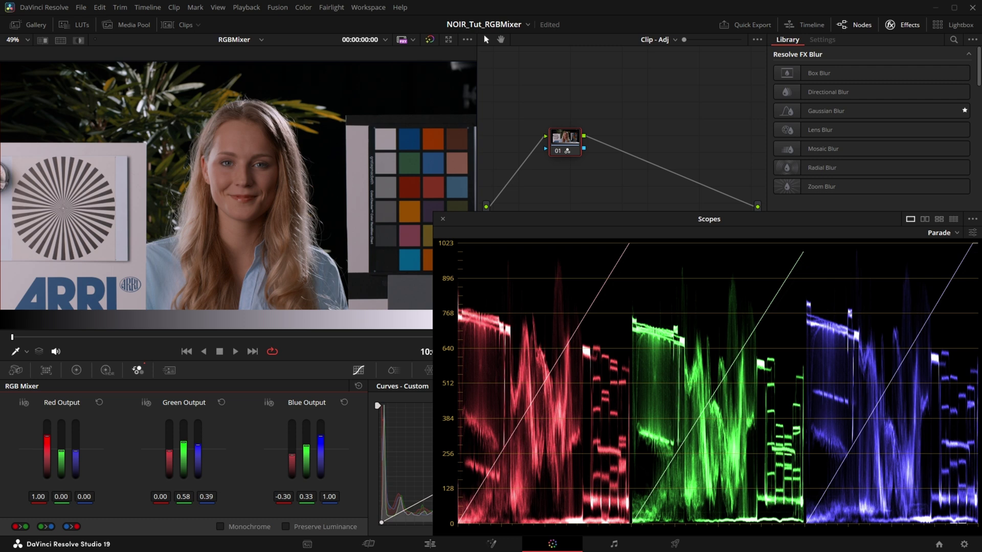
left_click_drag(293, 472, 293, 473)
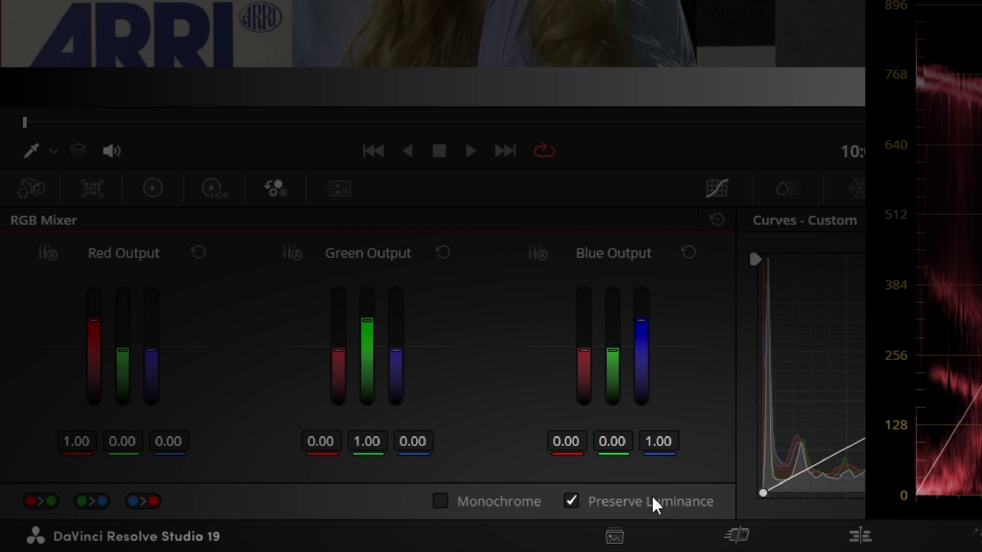
left_click(652, 497)
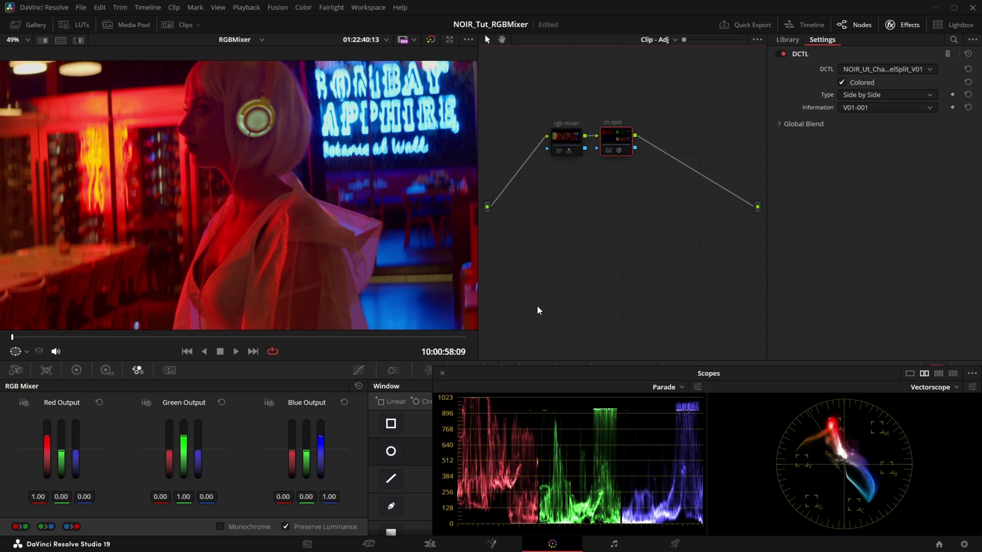
Step: Enable the ch split node and blend about 0.48 red into the Green Output of the rgb mixer node while lowering its green
key("ctrl+d")
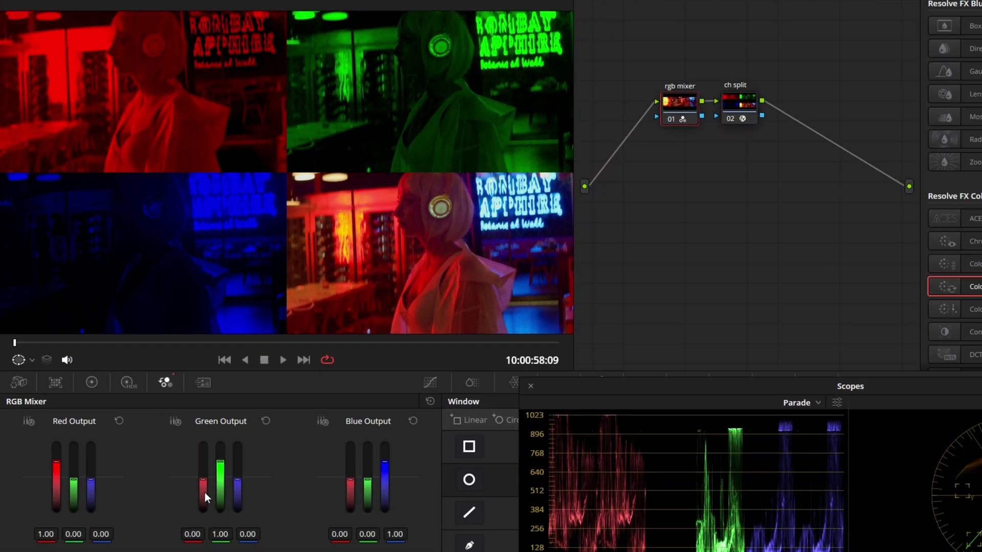
left_click_drag(205, 492, 204, 493)
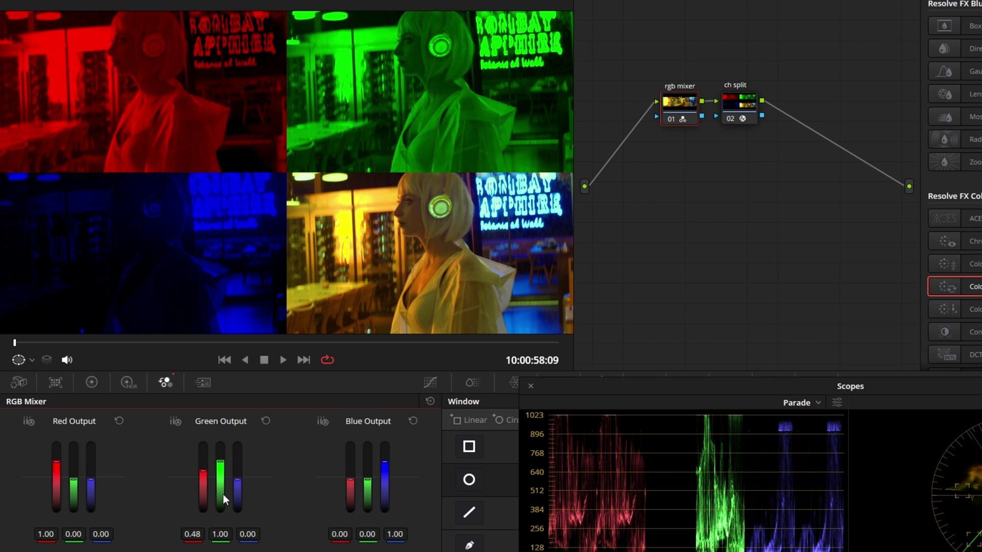
left_click_drag(223, 494, 204, 493)
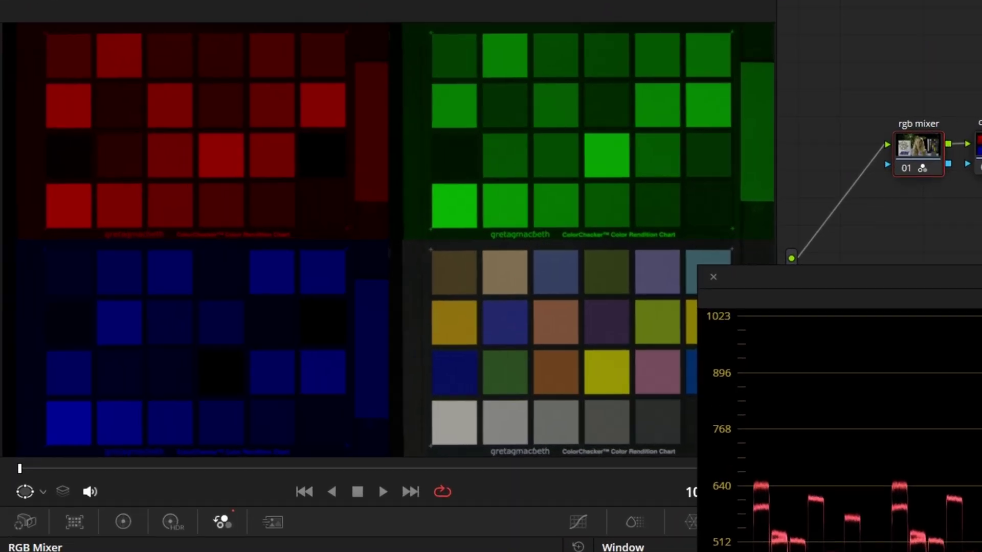
key("ctrl+d")
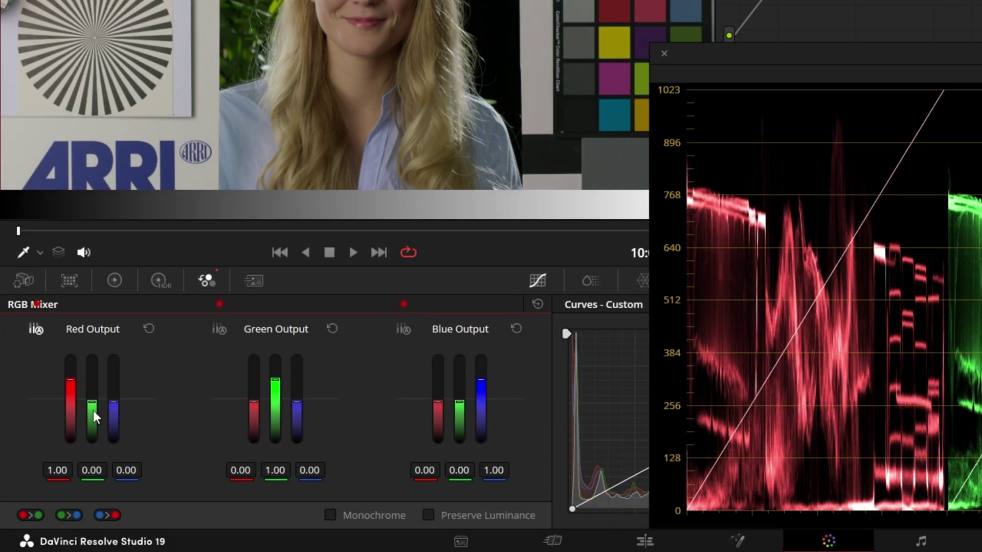
Step: With normalization on, mix the Red Output to 1.03, 0.33, -0.36 and the Green Output to 0.36, 0.33, 0.30
left_click_drag(93, 410, 69, 375)
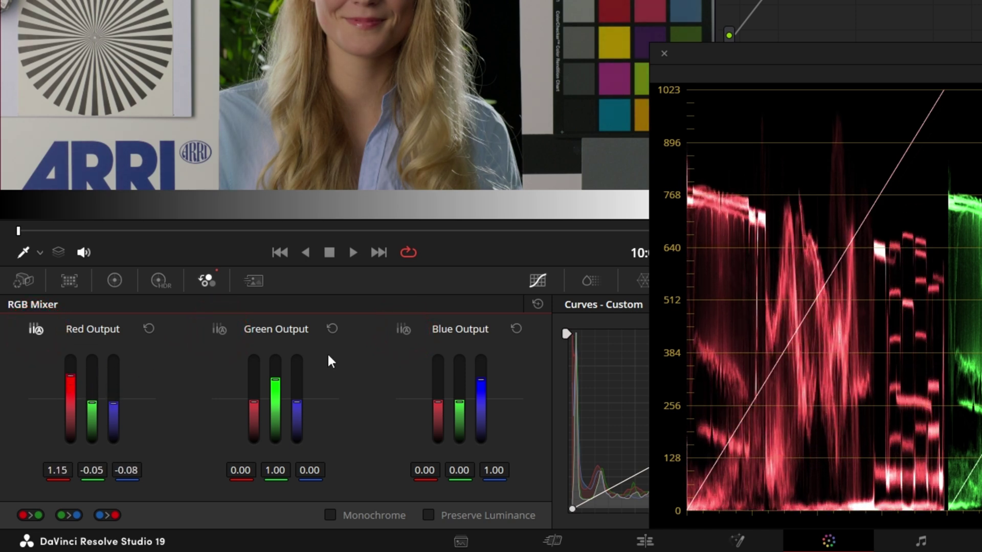
left_click_drag(297, 403, 255, 397)
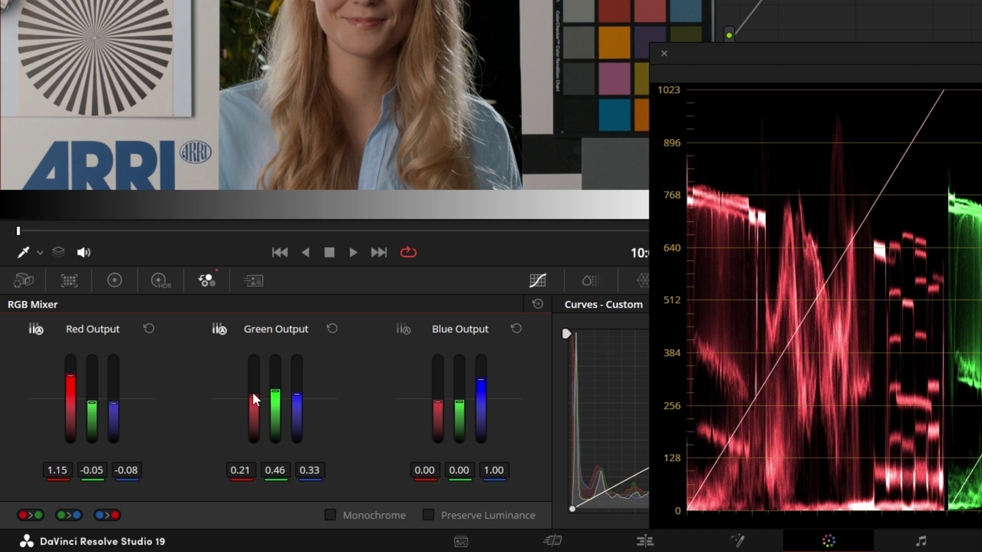
key("ctrl+d")
key("ctrl+d")
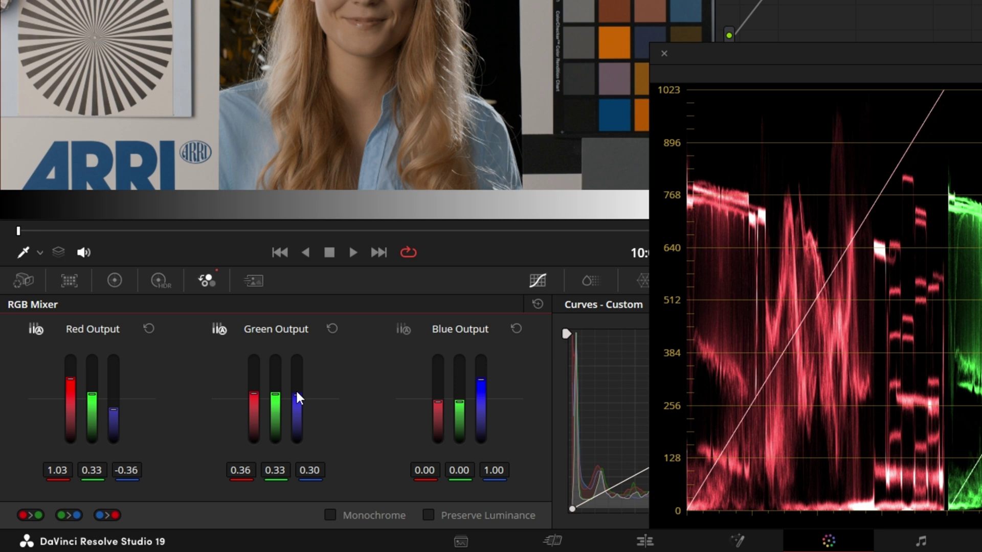
Step: Toggle Preserve Luminance and bypass the node to compare the mixed channels with the original image
left_click(522, 510)
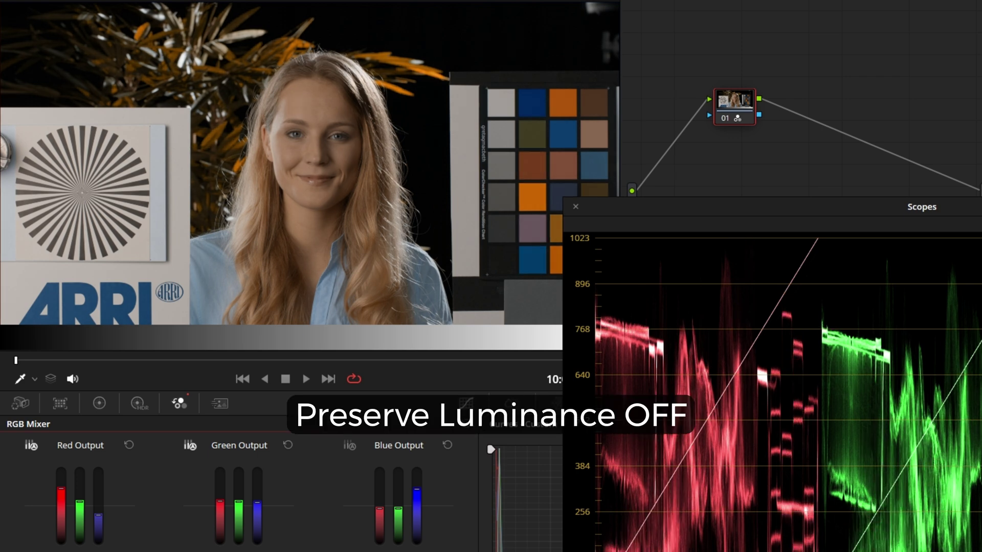
key("ctrl+d")
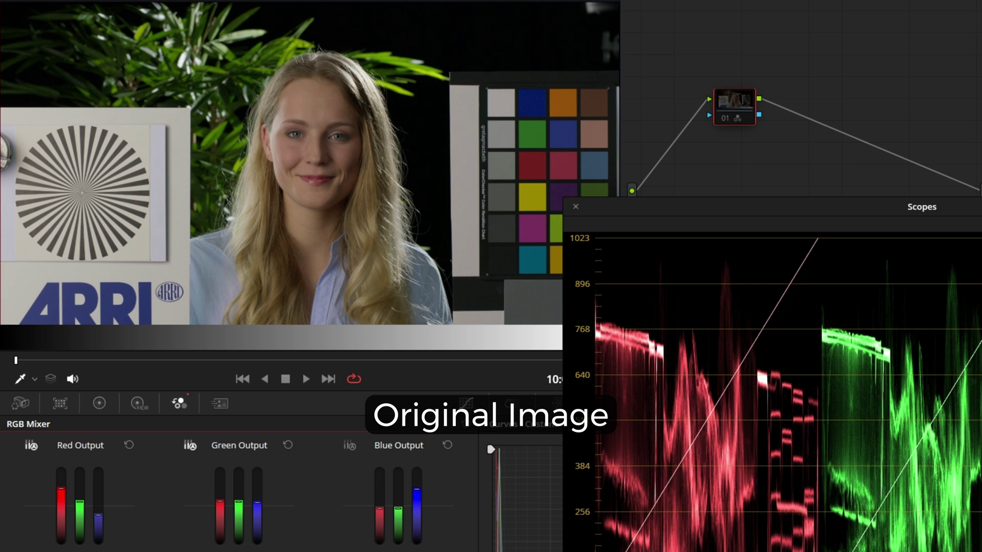
key("ctrl+d")
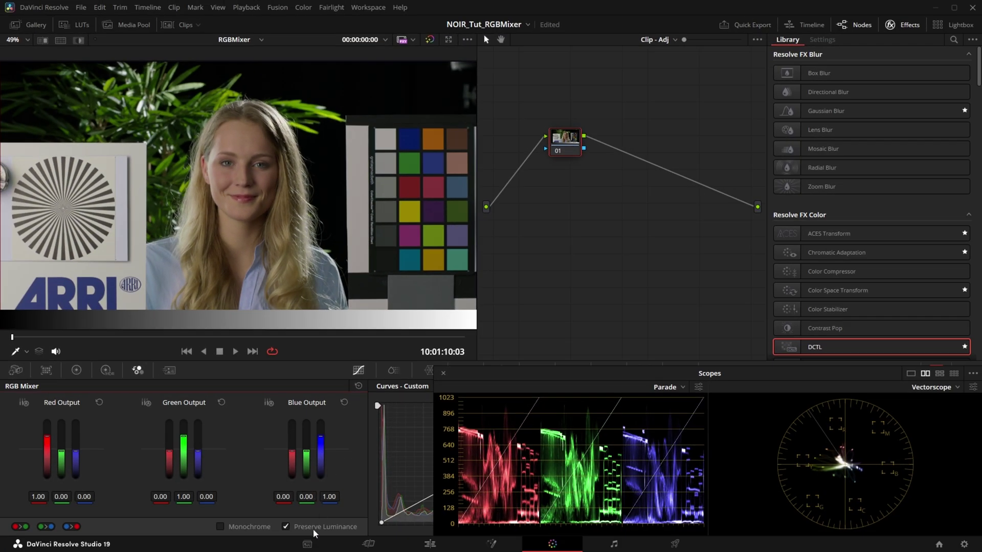
Step: Replace the Blue Output's source by setting its blue value to 0 and its green value to 1
double_click(330, 497)
type("0")
double_click(306, 497)
type("1")
key("Return")
Step: Set both the green and blue values to 0.5 in the Green Output and in the Blue Output
double_click(203, 498)
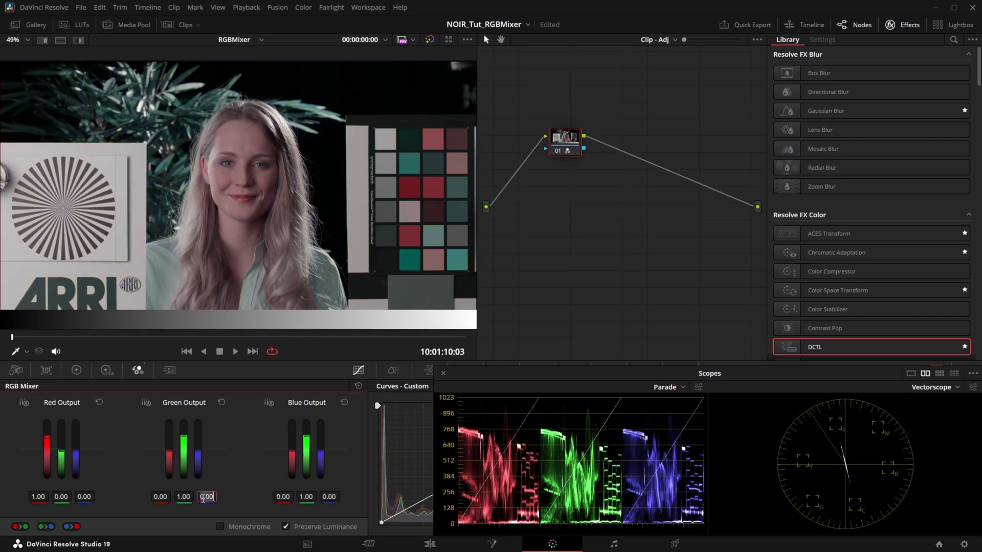
type(".5")
double_click(184, 498)
type(".5")
double_click(307, 498)
type(".5")
double_click(328, 498)
type(".5")
key("Return")
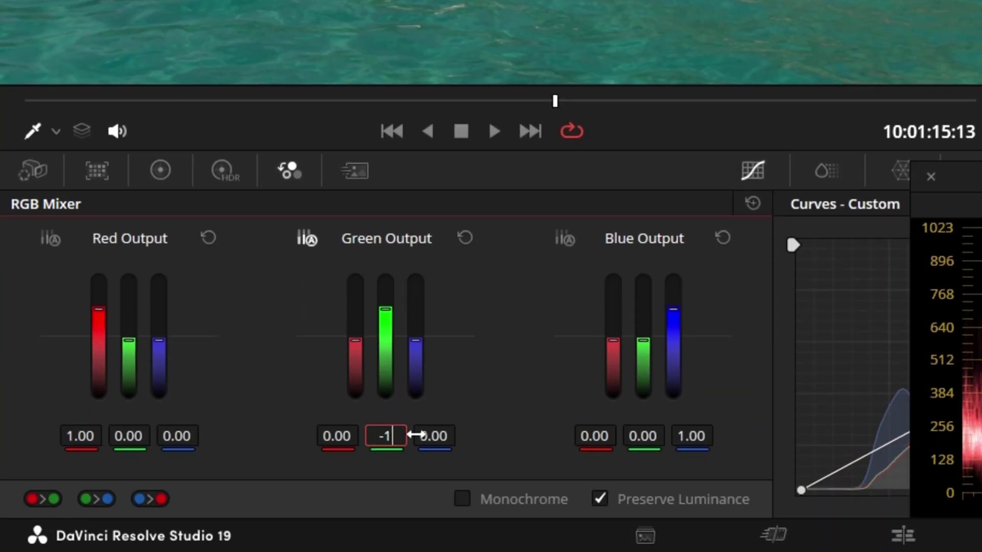
Step: Set the Green Output's green value to -1 on the water clip
key("Return")
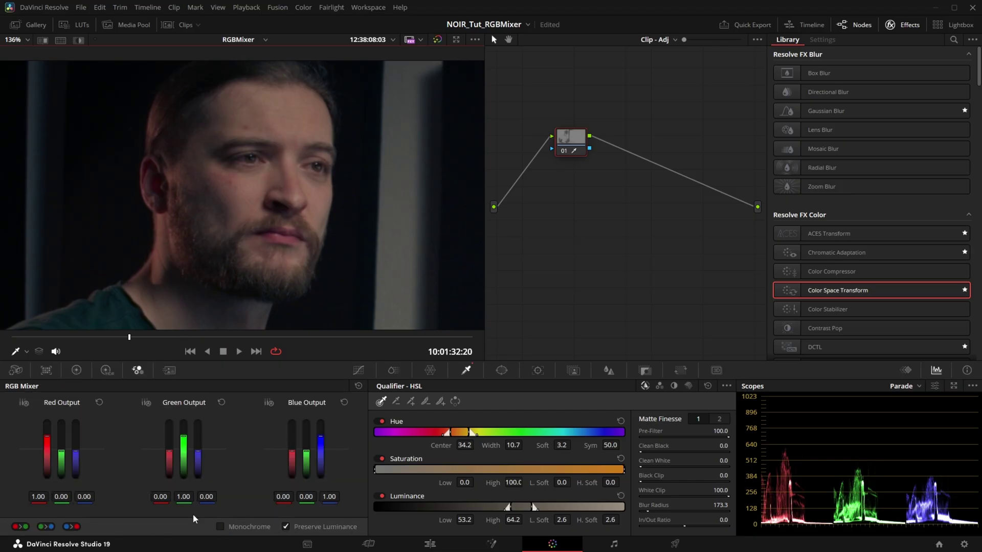
Step: Turn on normalization for the Green Output on the portrait clip, open the floating scopes, and raise its blue value to 0.45
left_click(148, 406)
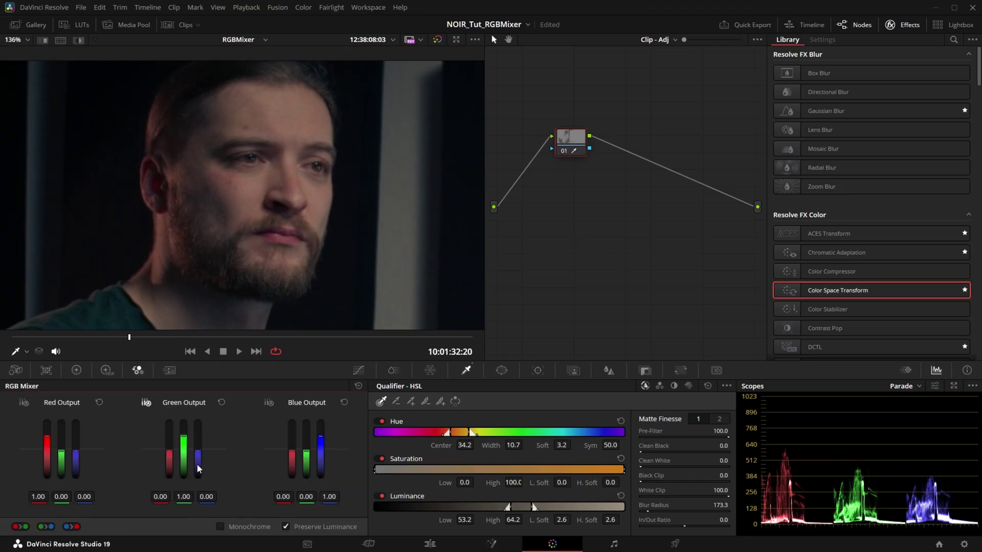
key("ctrl+shift+w")
left_click_drag(198, 468, 199, 468)
scroll(197, 465, "up", 9)
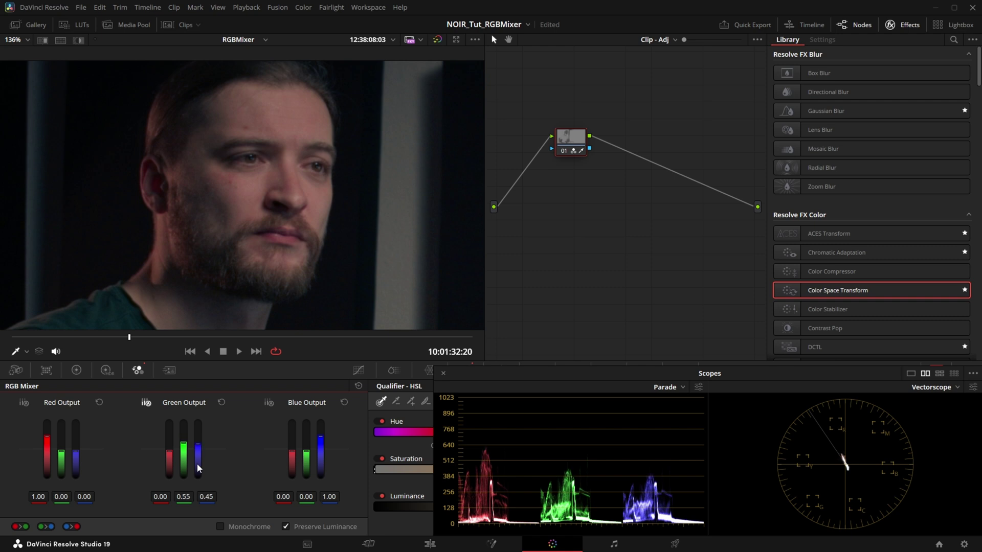
scroll(169, 467, "up", 1)
scroll(169, 467, "up", 5)
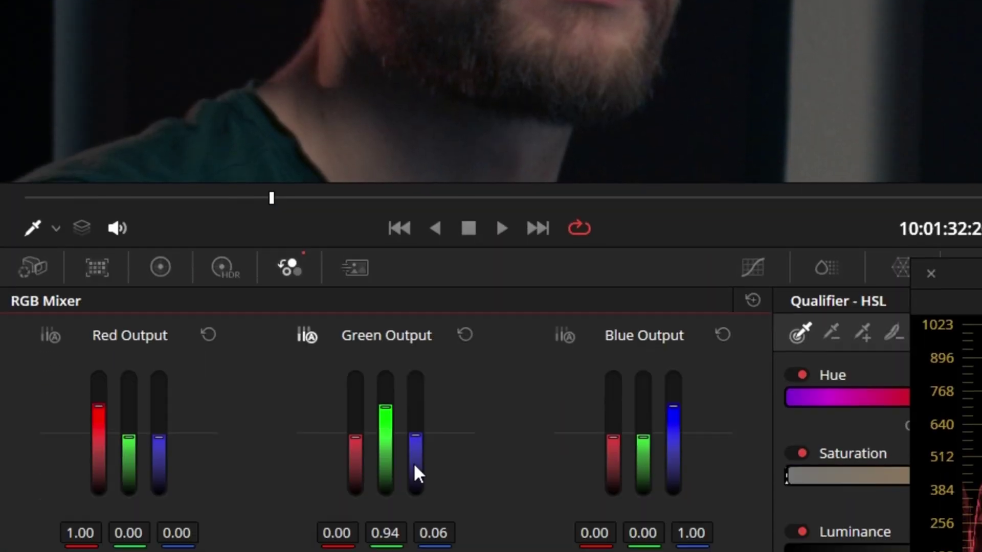
left_click_drag(413, 462, 414, 410)
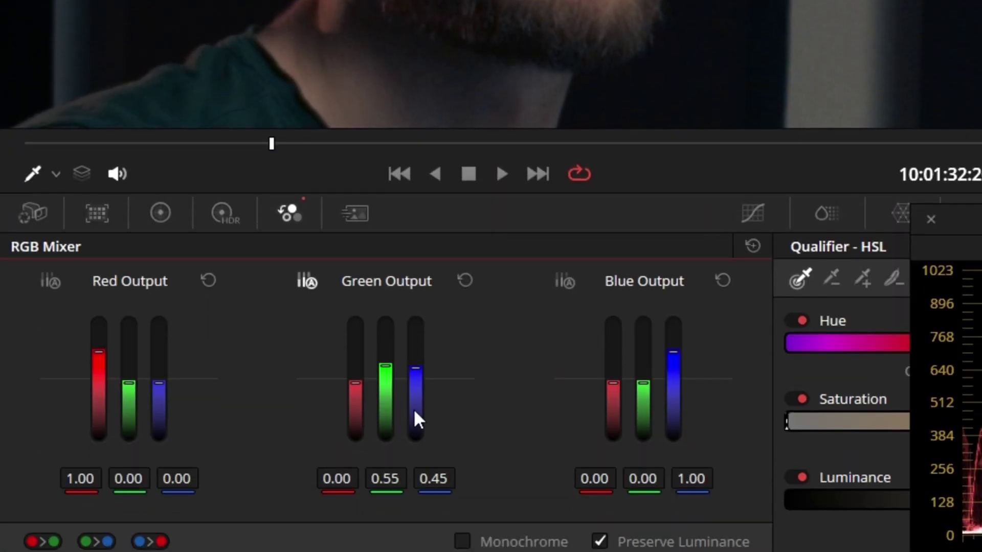
scroll(355, 413, "up", 6)
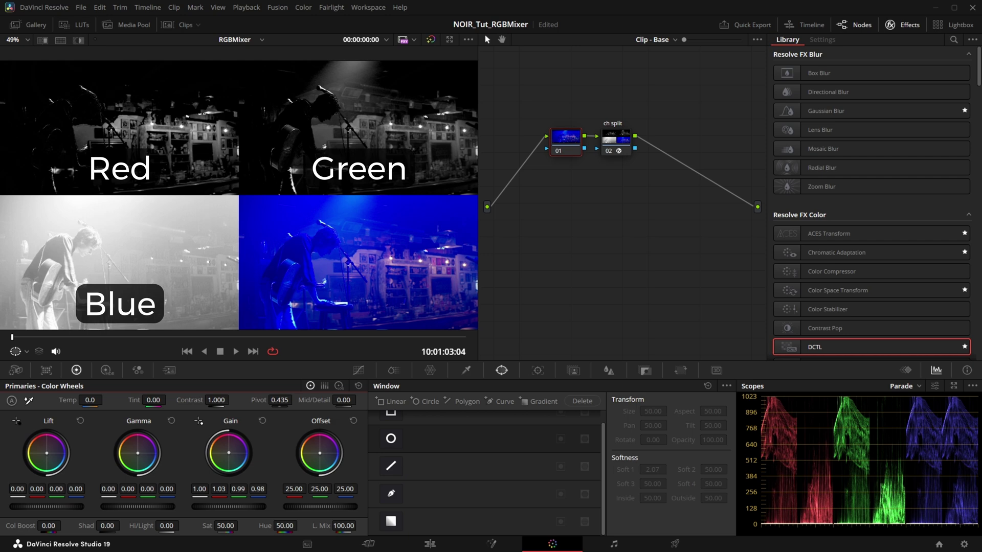
Step: Try a slight color shift with the Gain wheel on the blue-lit stage clip
left_click_drag(229, 453, 222, 450)
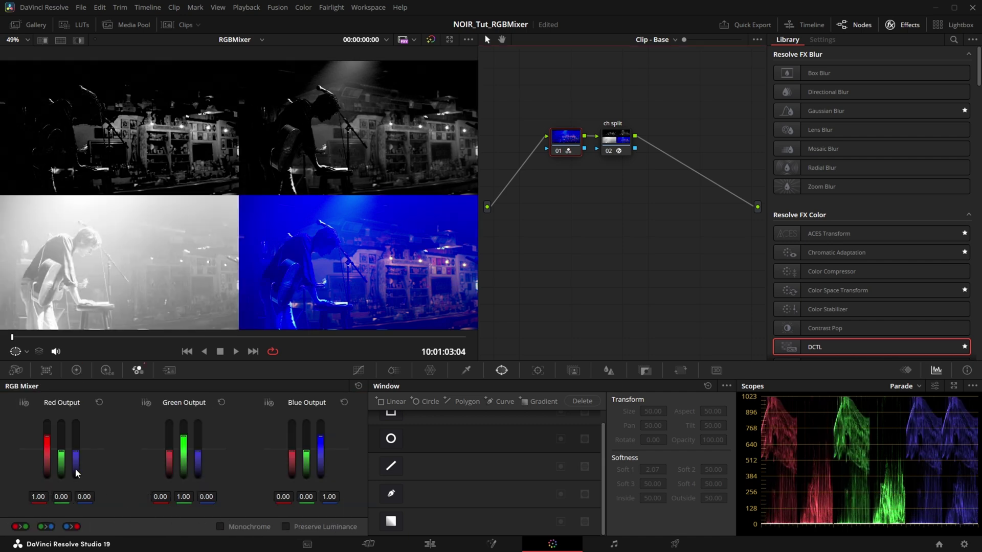
Step: Mix the stage clip's Red Output to 0.31, 0.51, 0.36 and its Green Output to 0.67 green and 0.33 blue
mouse_move(76, 471)
left_mouse_down()
mouse_move(49, 474)
mouse_move(61, 473)
left_mouse_up()
left_click_drag(197, 468, 199, 471)
scroll(198, 468, "up", 1)
scroll(188, 469, "down", 11)
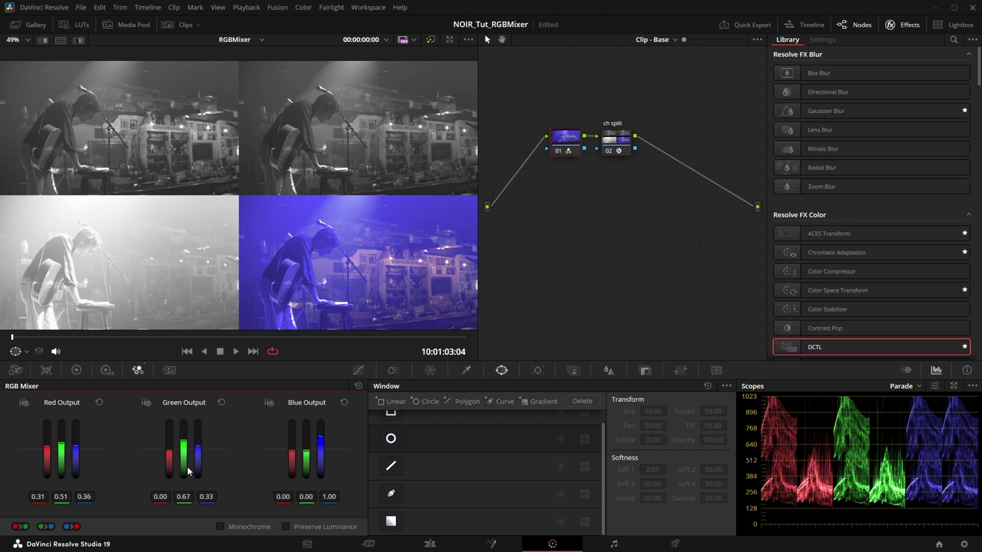
Step: Disable the ch split node and toggle the channel-mixing node off and on to compare the stage clip before and after
left_click(609, 151)
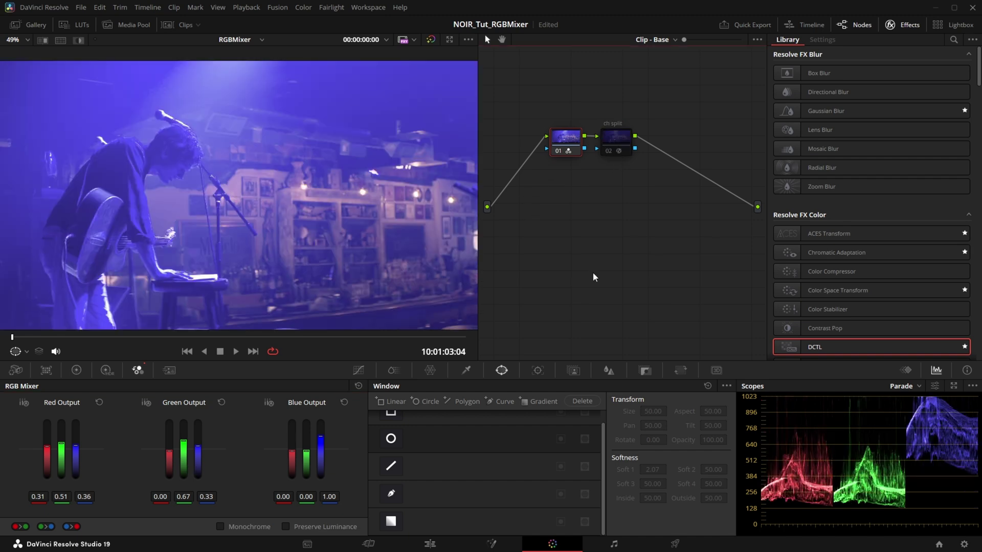
key("ctrl+d")
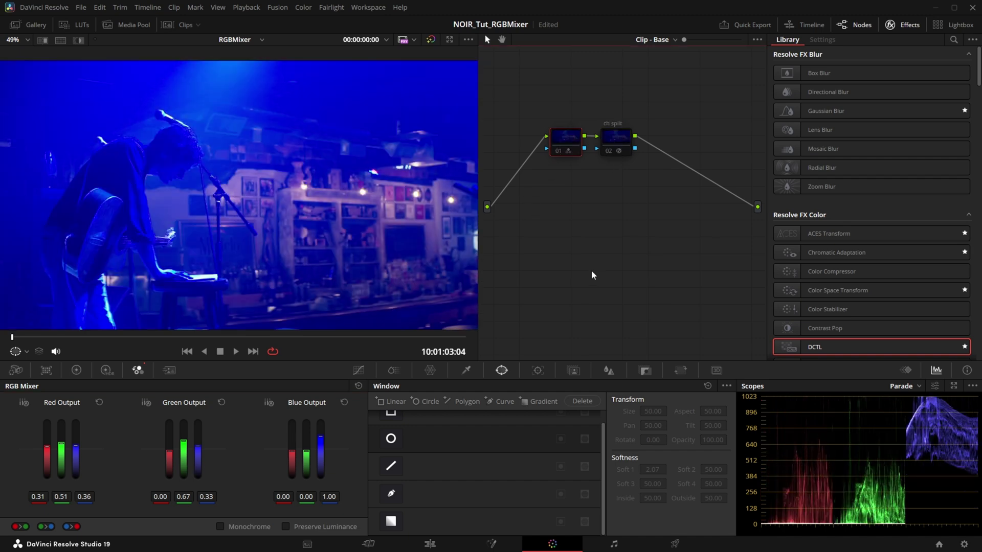
key("ctrl+d")
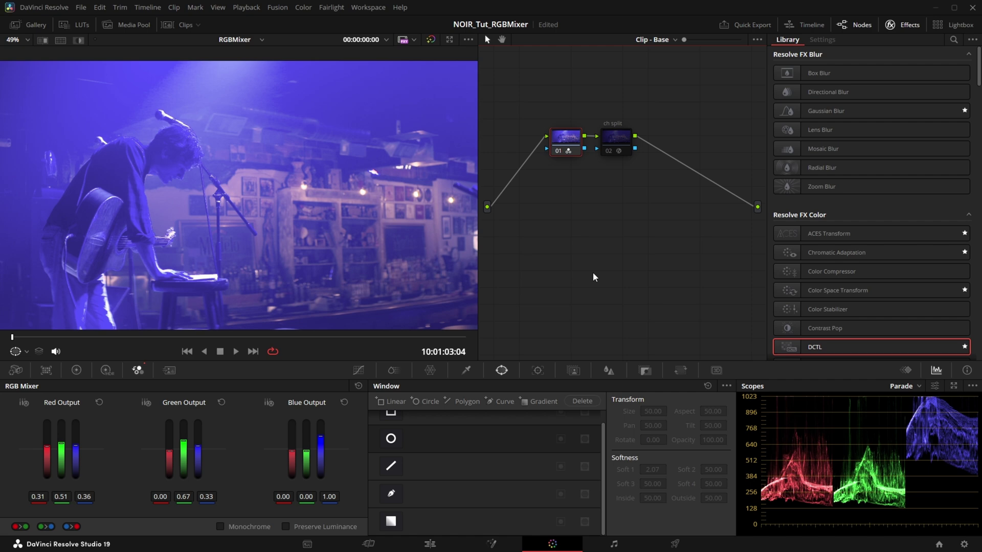
key("ctrl+d")
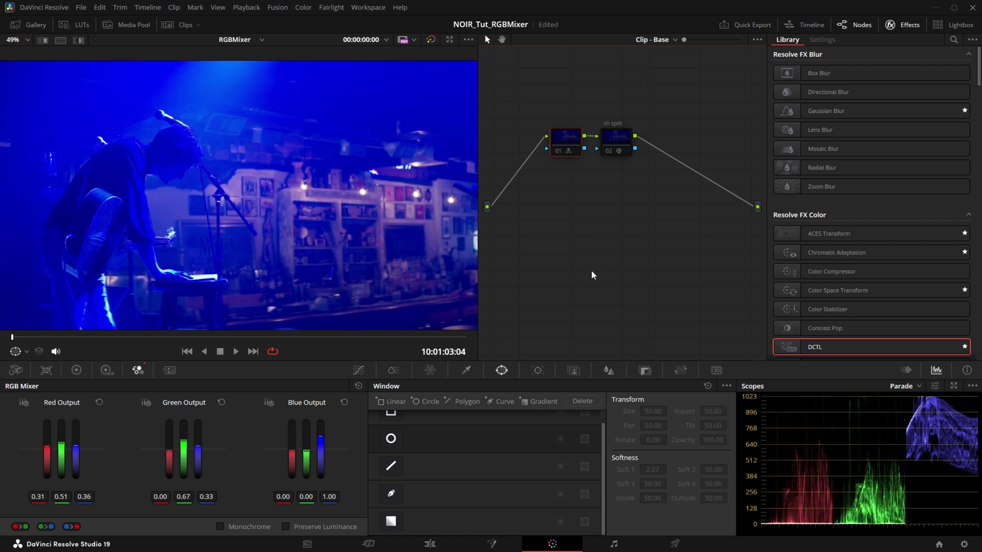
key("ctrl+d")
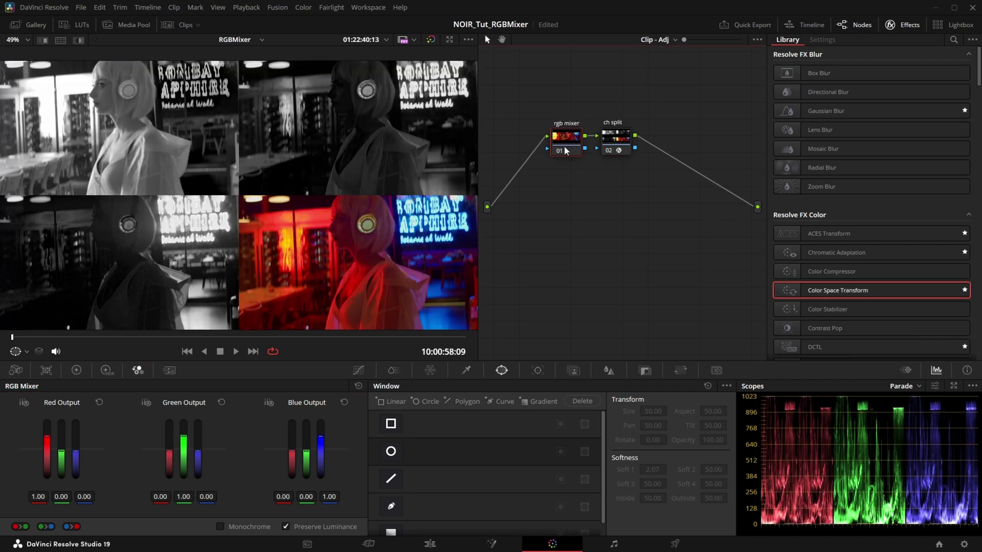
Step: Bring up the rgb mixer node's options to look at its color space and gamma settings
right_click(566, 149)
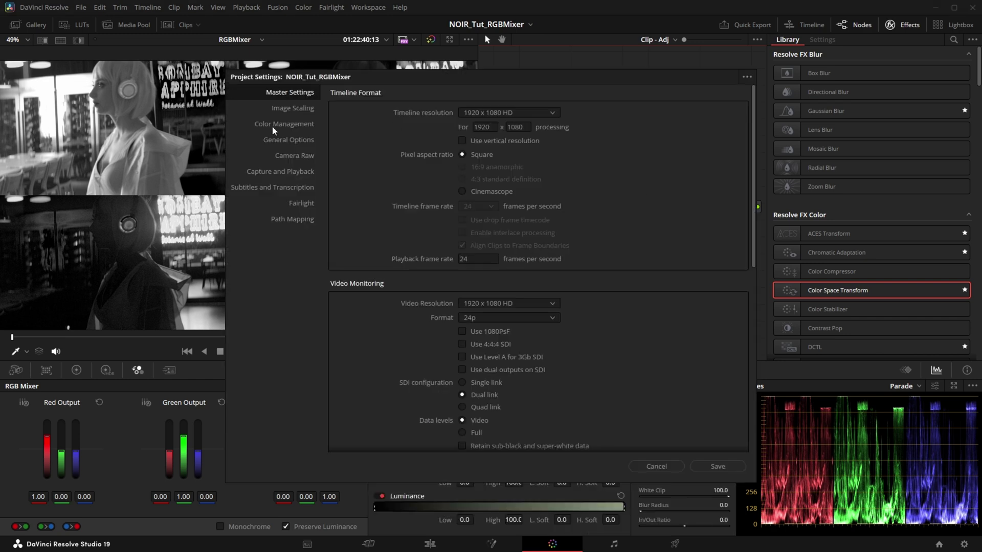
Step: In the project's Color Management settings, set the timeline color space to DaVinci WG/Intermediate
left_click(298, 125)
left_click(506, 136)
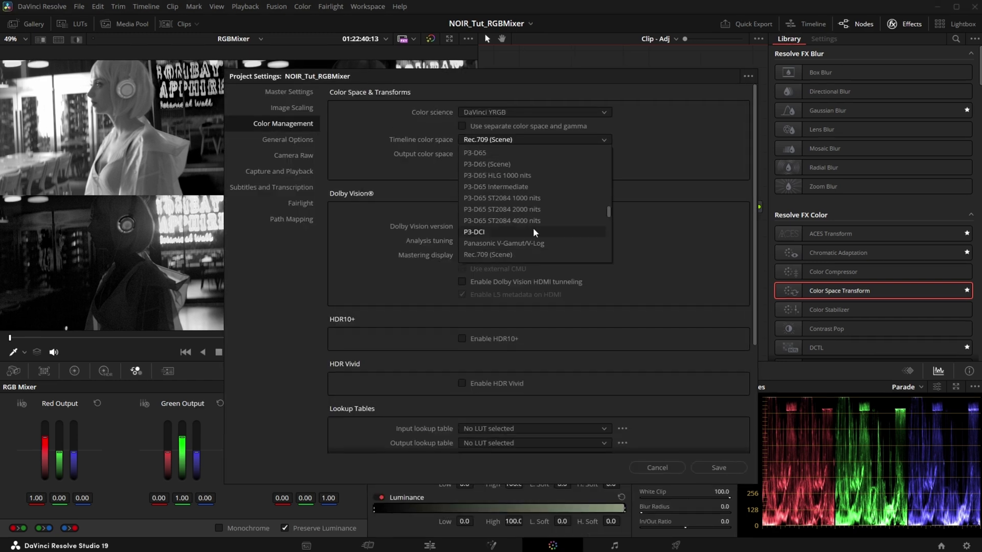
scroll(550, 240, "up", 2)
left_click(571, 224)
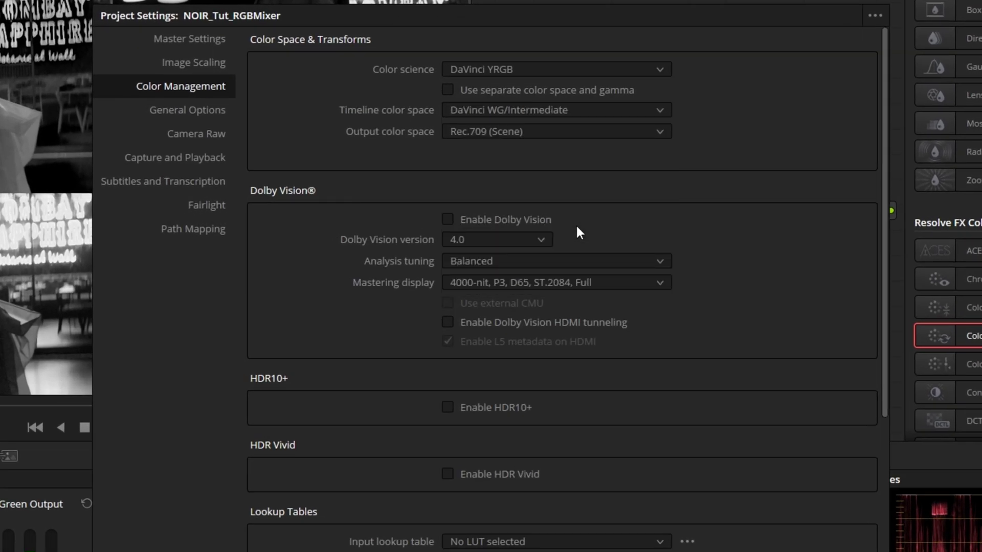
Step: Set the project's color science to DaVinci YRGB Color Managed and choose a different color processing mode from SDR Rec.709
left_click(619, 77)
left_click(580, 105)
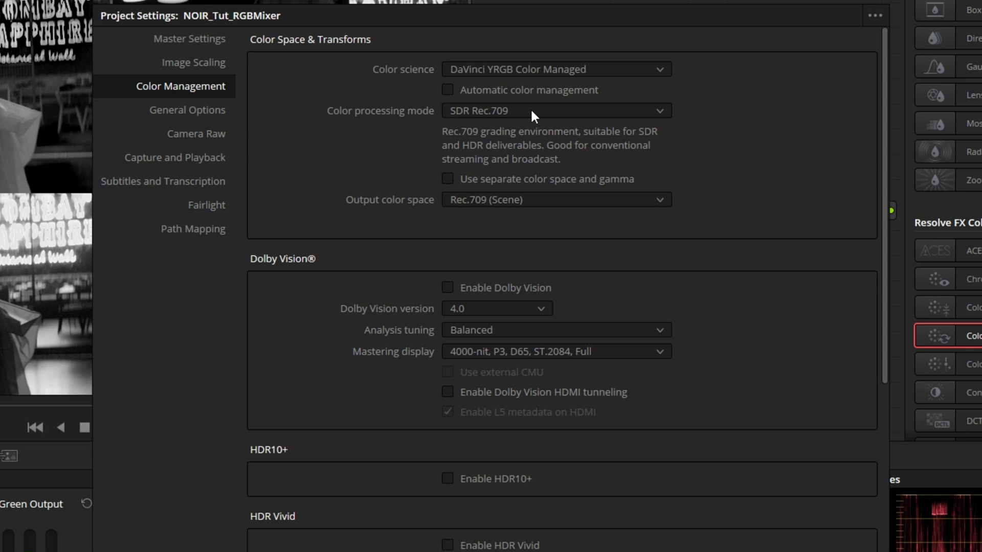
left_click(532, 111)
left_click(557, 196)
Step: Set the project's color science to ACEScct and close the rgb mixer node's gamma options without choosing one
left_click(558, 71)
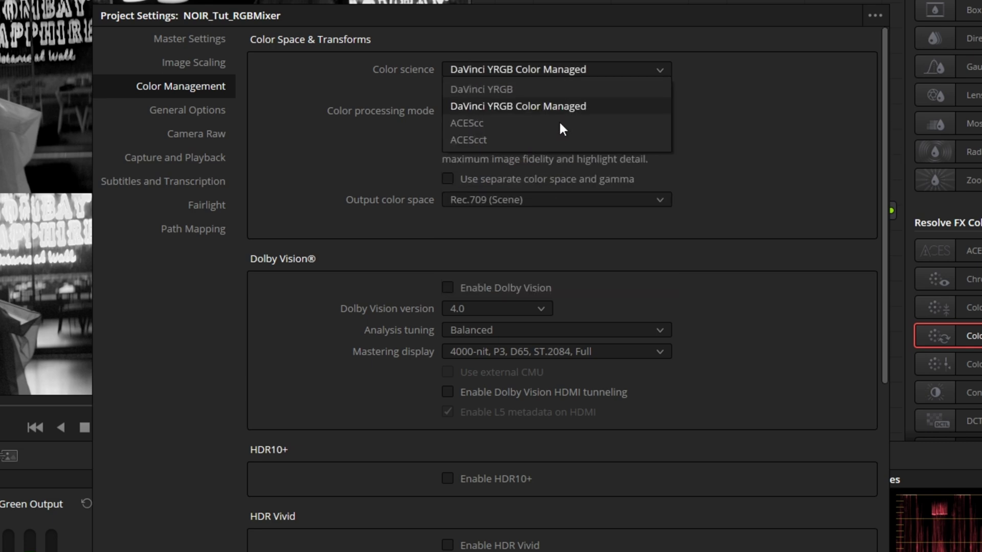
left_click(544, 140)
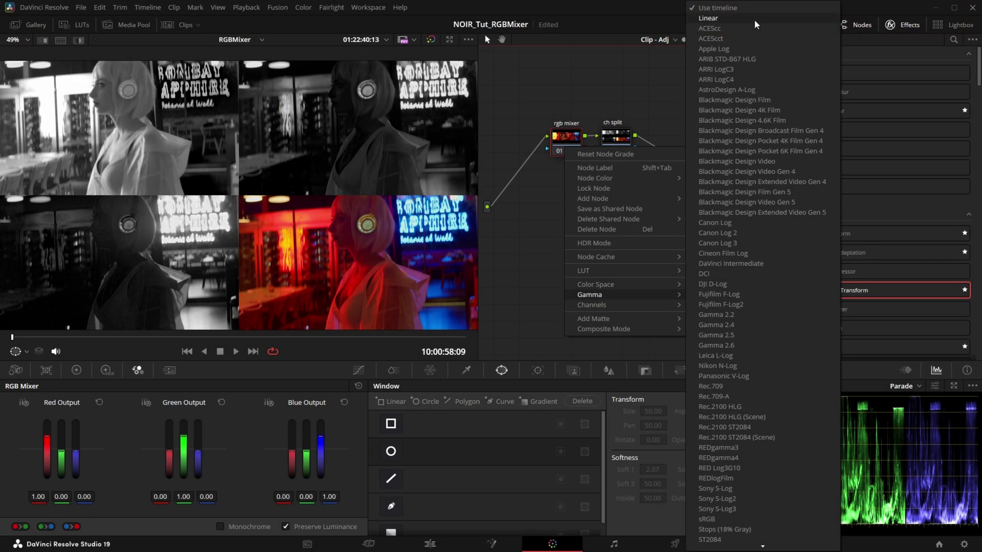
key("Escape")
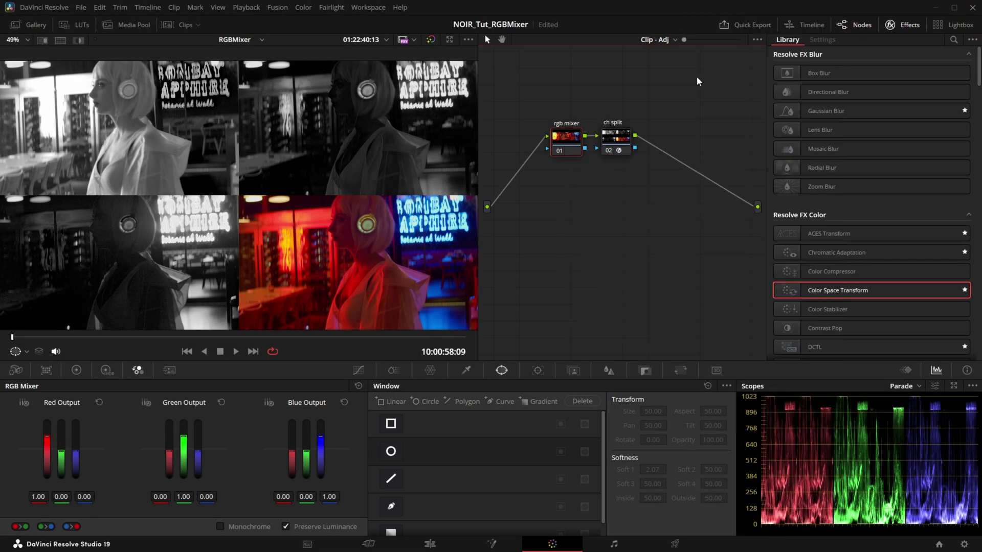
Step: With Preserve Luminance off, mix Red Output to 0.85/0.06/0.09, Green Output to 0.09/0.57/0.33 and Blue Output to 0.15/0.12/0.73
left_click(326, 526)
left_click_drag(292, 466, 305, 467)
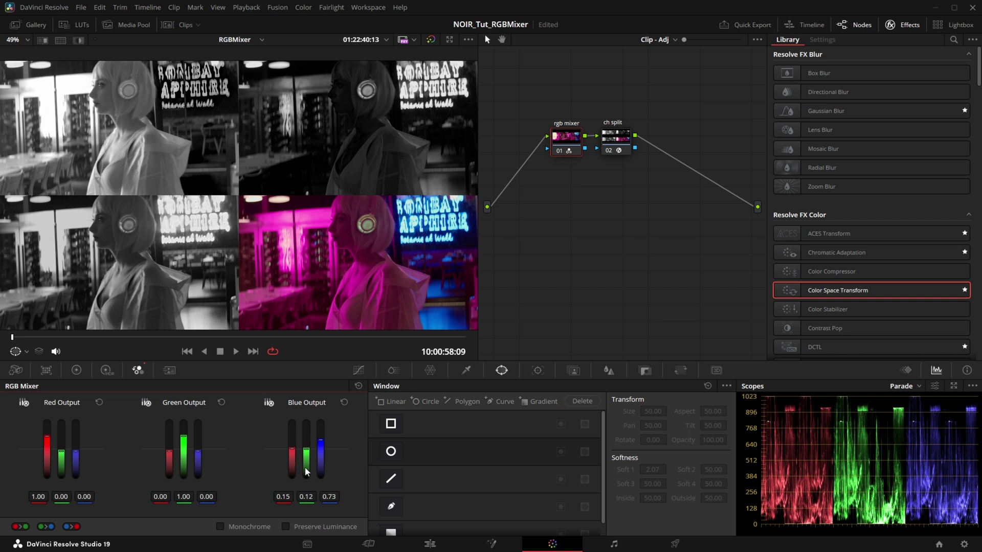
left_click_drag(200, 463, 172, 477)
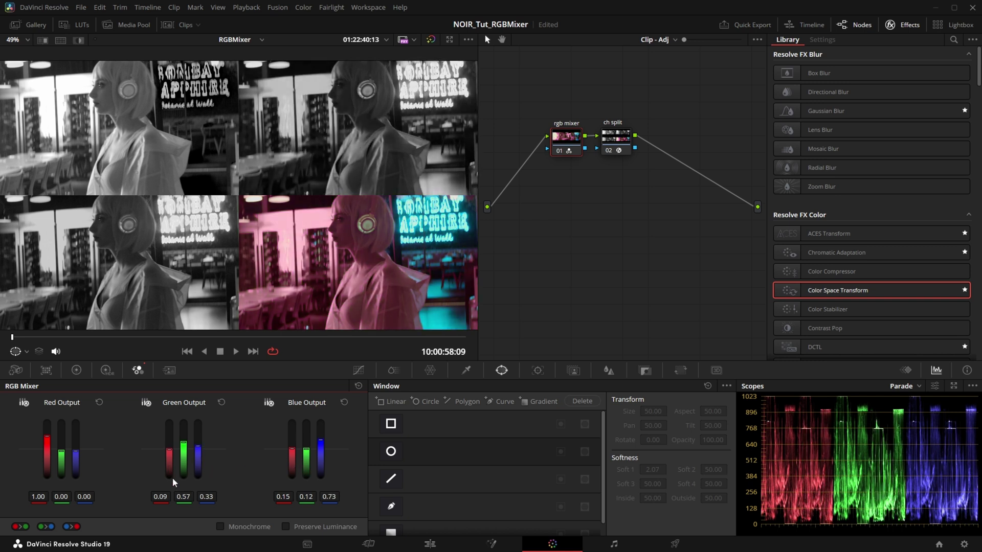
left_click_drag(76, 462, 63, 471)
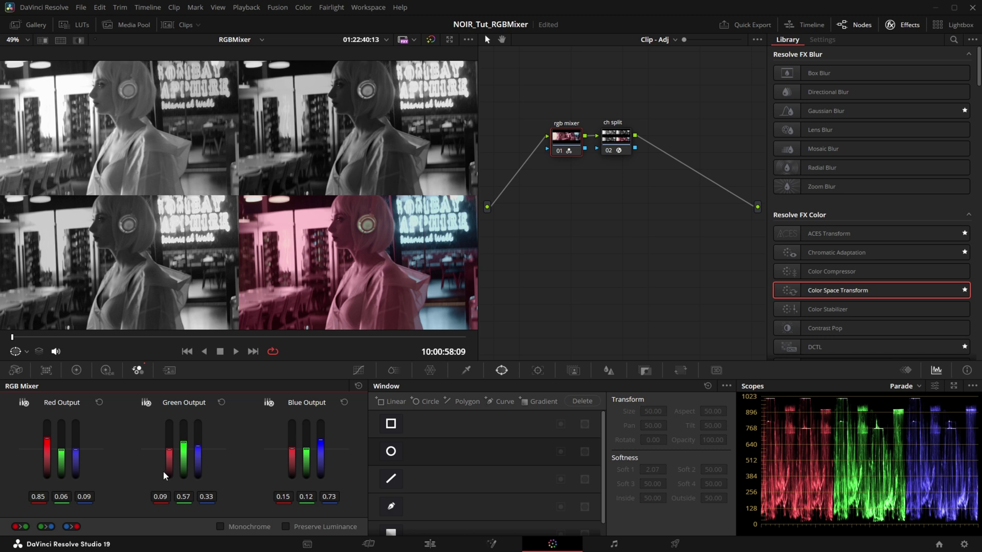
left_click_drag(184, 475, 185, 475)
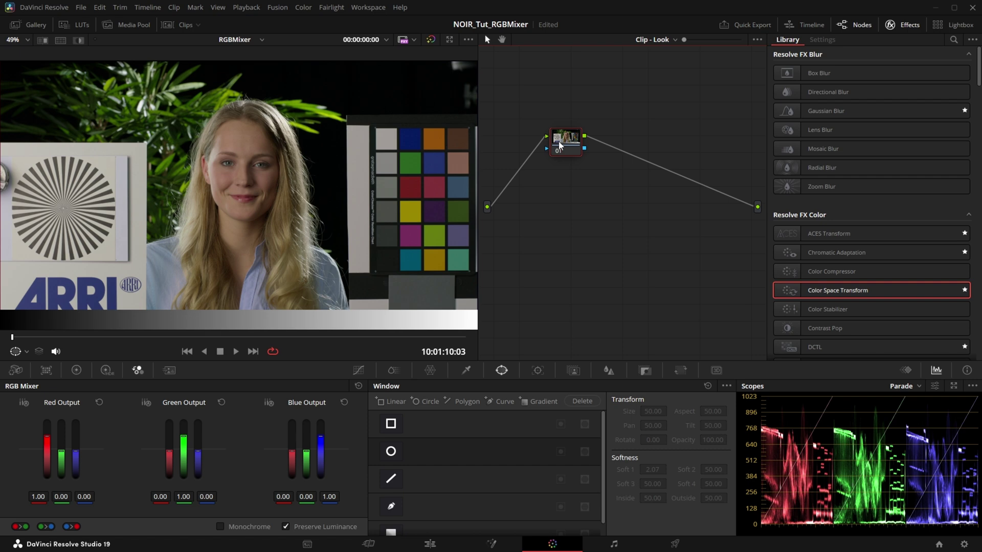
Step: Set the color chart portrait clip's node to the HSL color space and turn off Preserve Luminance in the RGB Mixer
right_click(559, 146)
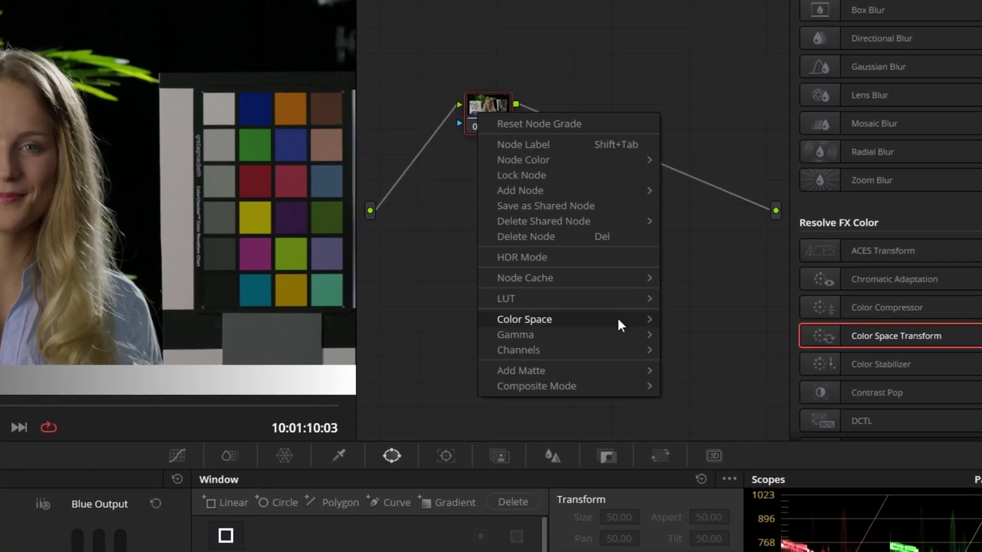
mouse_move(649, 278)
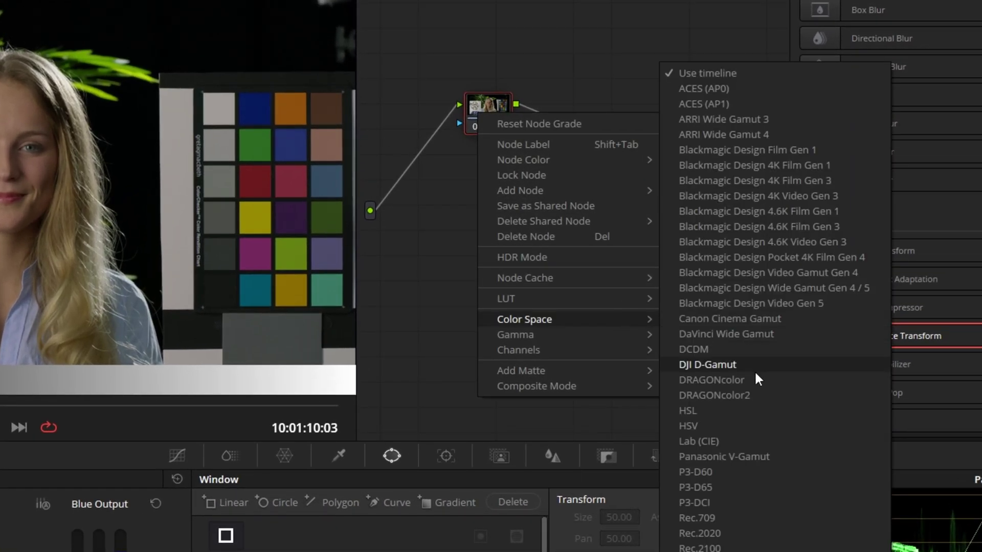
left_click(760, 412)
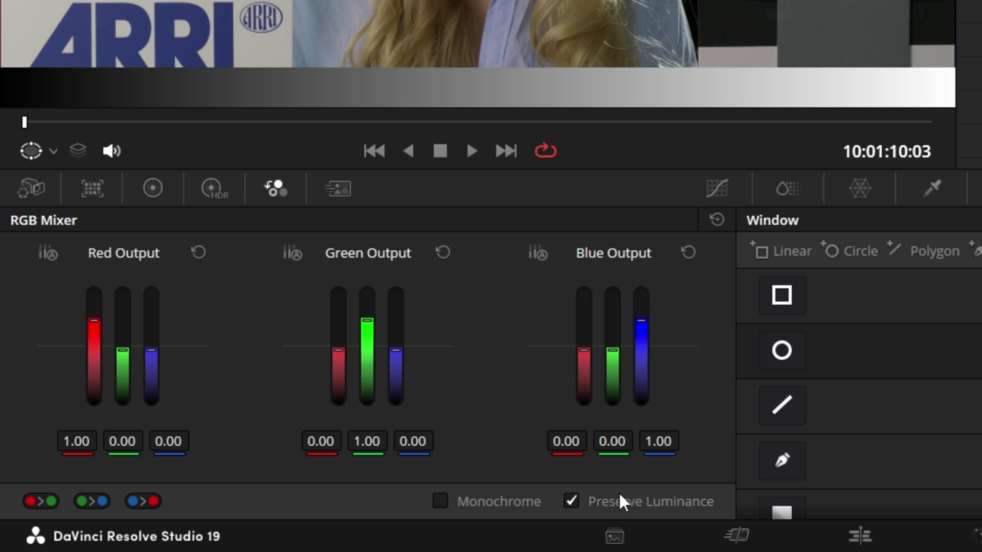
left_click(618, 499)
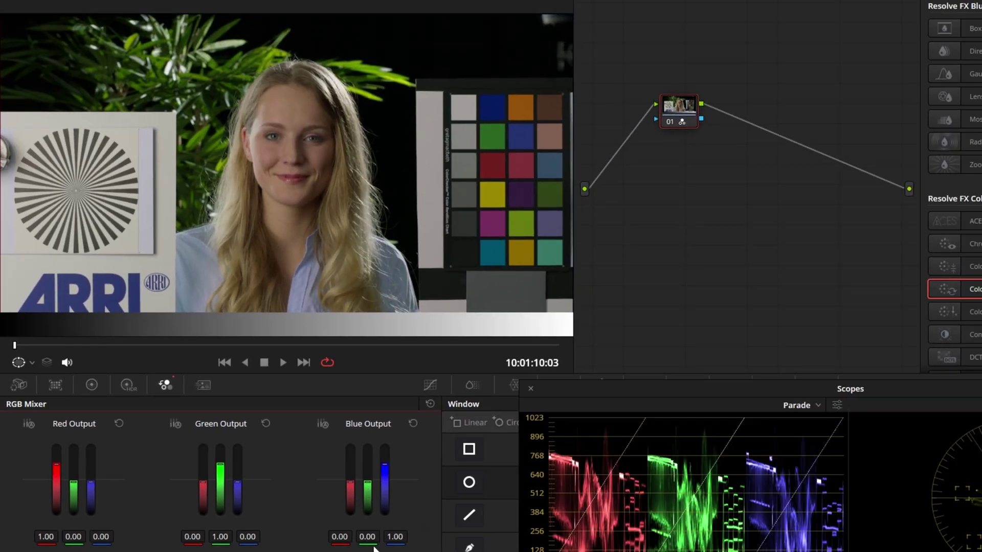
Step: Compare negative and positive green amounts in the Blue Output, undoing trials and testing 0.07, and finish on a slightly negative value
mouse_move(374, 546)
left_mouse_down()
mouse_move(338, 546)
mouse_move(355, 546)
left_mouse_up()
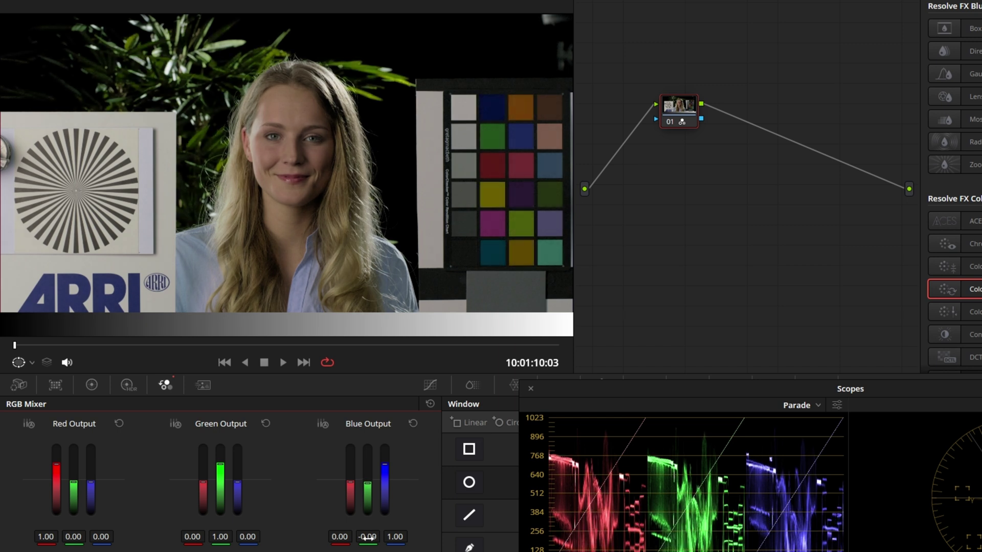
key("ctrl+z")
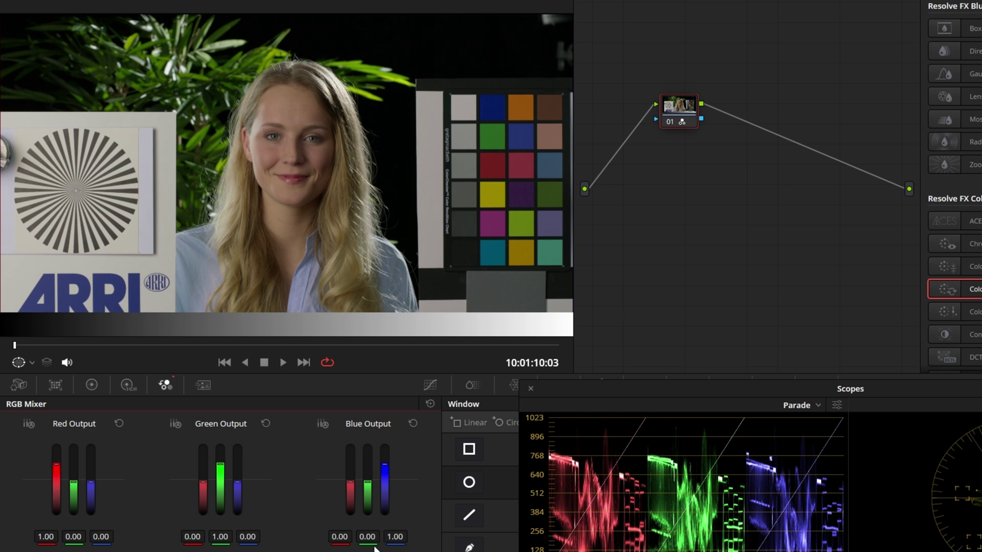
left_click_drag(373, 539, 368, 539)
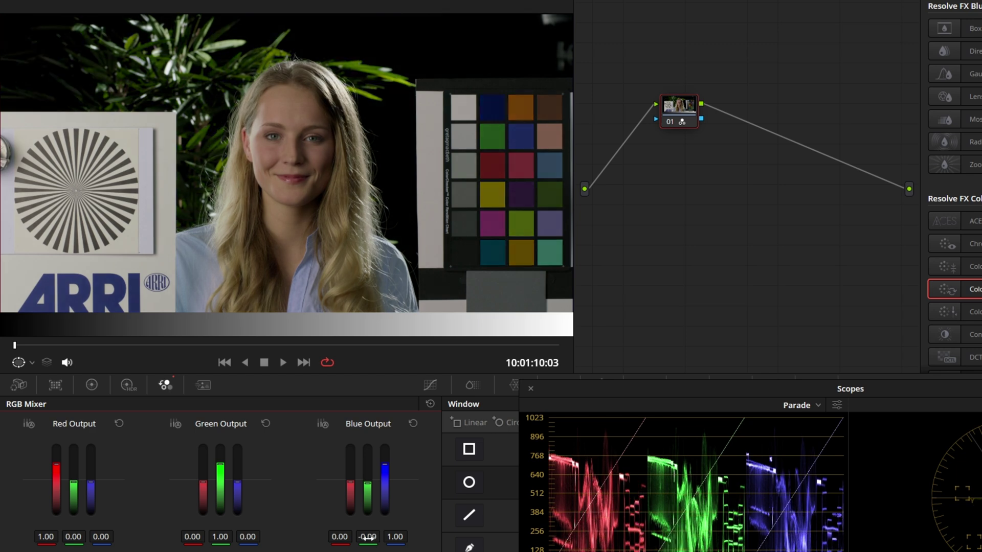
key("ctrl+z")
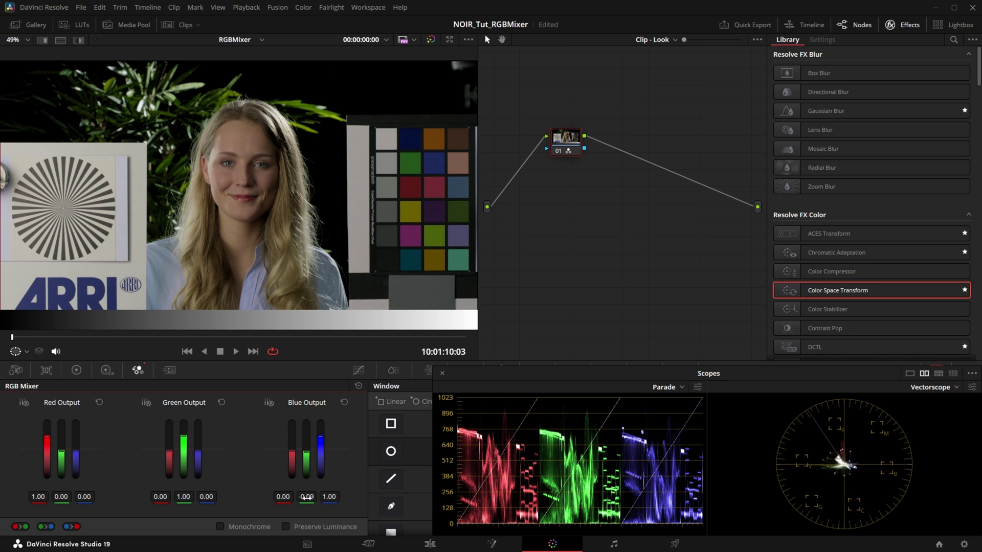
mouse_move(306, 497)
left_mouse_down()
mouse_move(313, 508)
mouse_move(306, 497)
left_mouse_up()
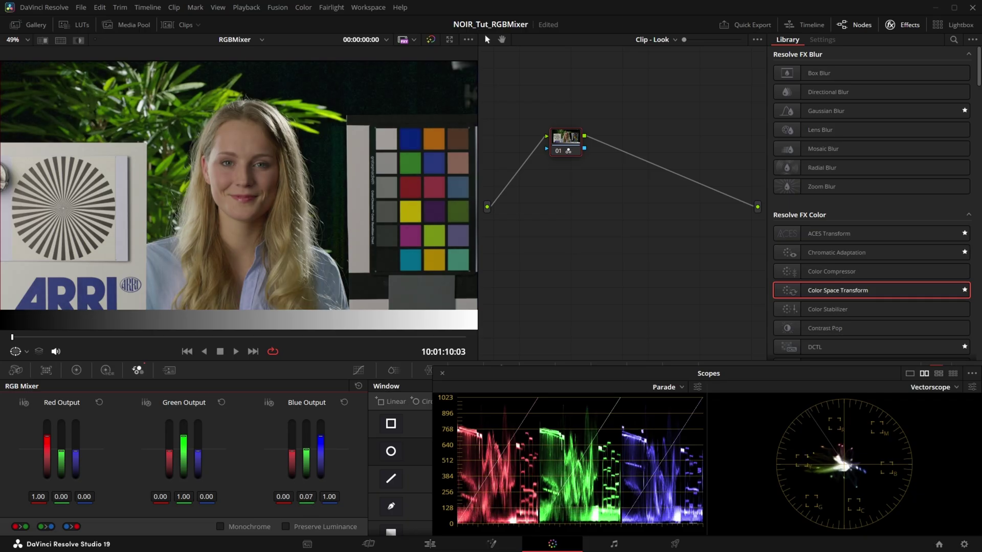
left_click_drag(307, 450, 307, 452)
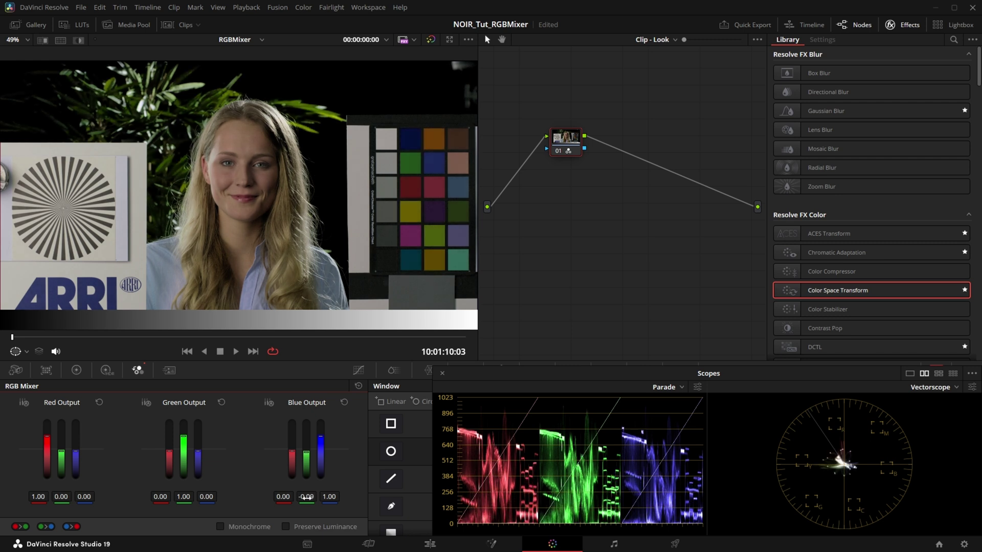